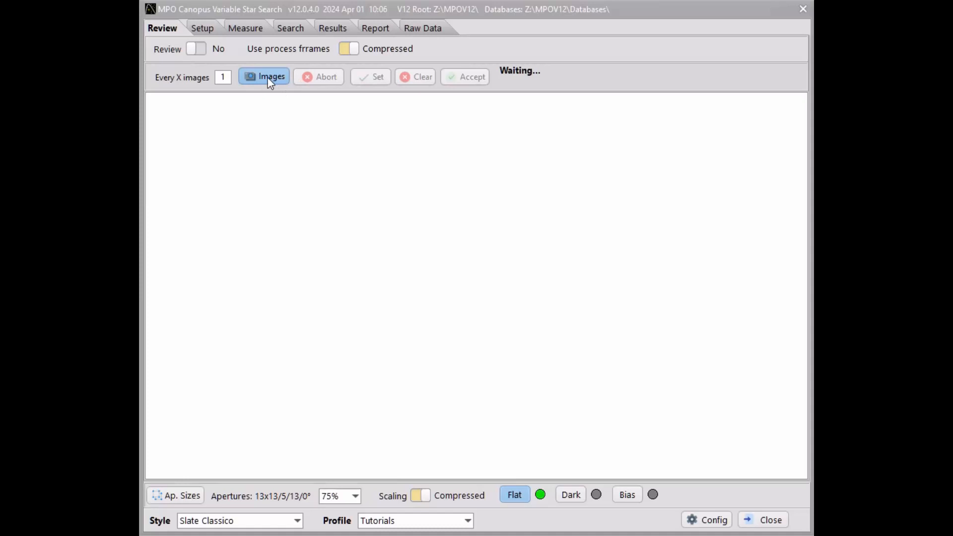
Load the image series AF_HER_NF_00005.FIT through AF_HER_NF_00210.FIT from the 20230512 folder.
click(268, 80)
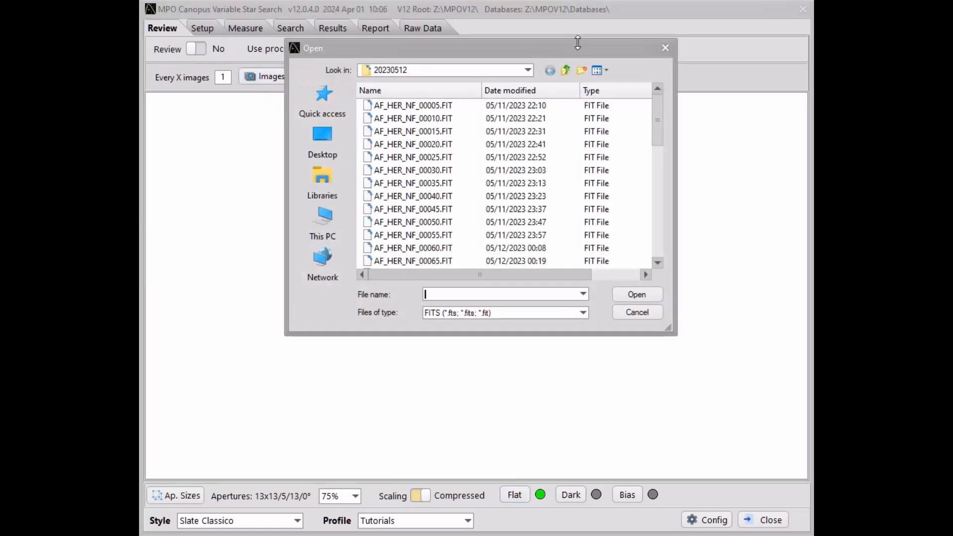
drag(561, 55, 492, 140)
click(344, 190)
scroll(477, 238, down, 10)
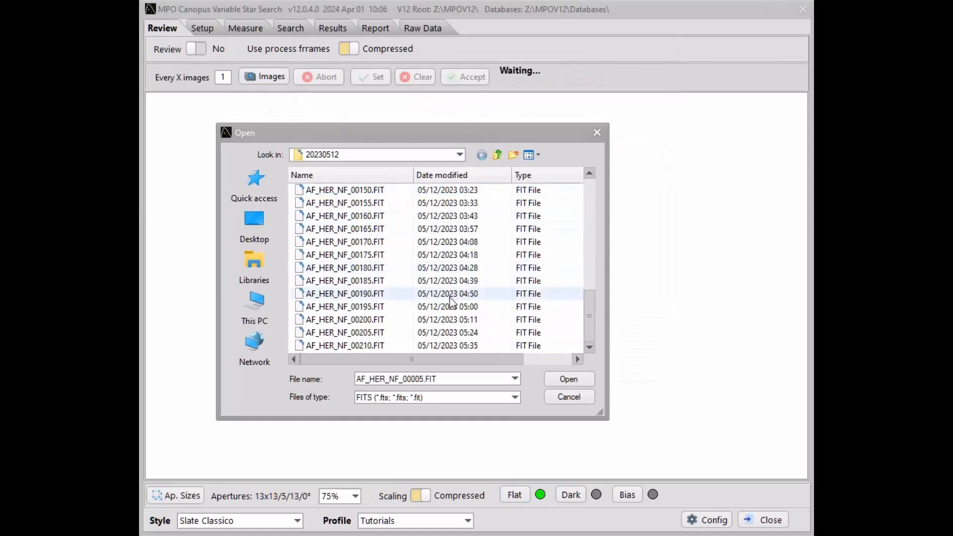
shift+click(370, 346)
click(581, 384)
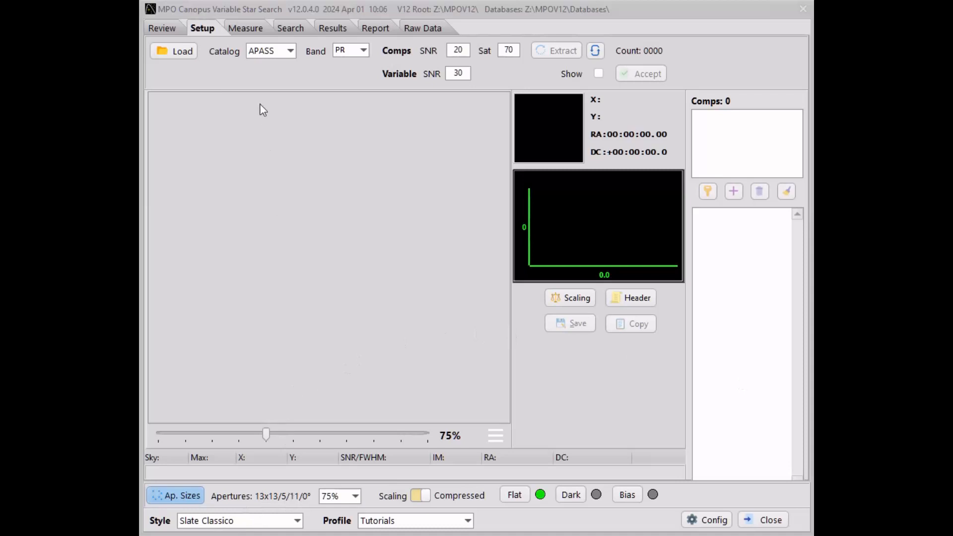
Extract the targets from the first image using the ATLAS2 catalog, and hide their markers.
click(266, 51)
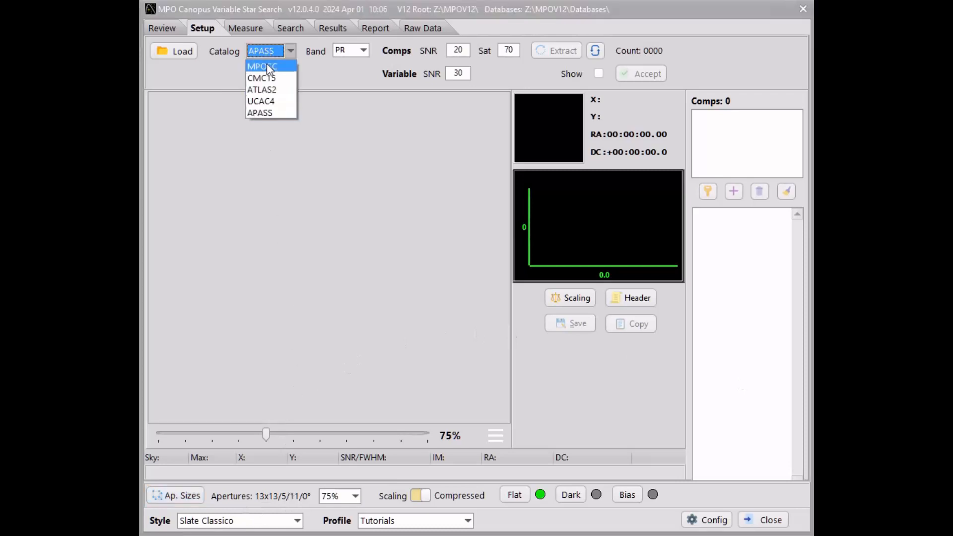
click(270, 93)
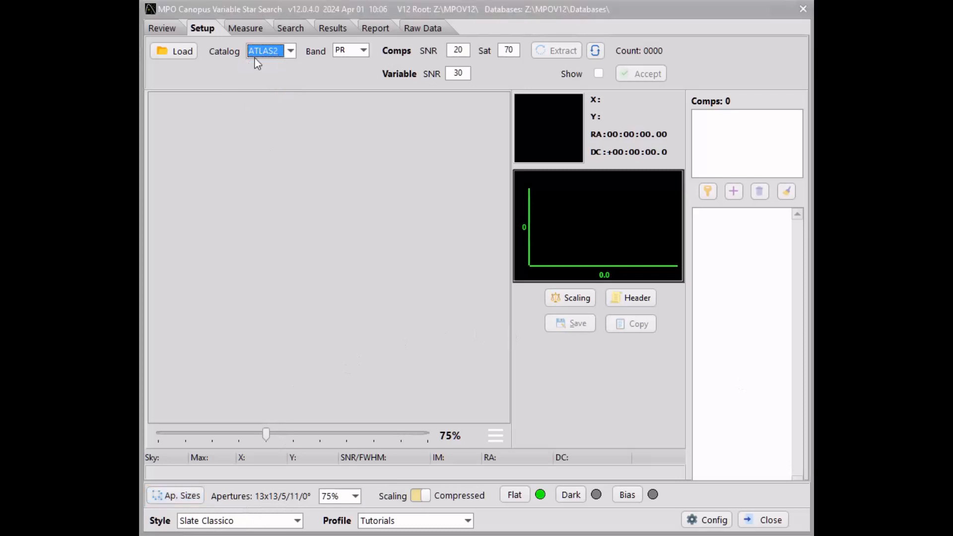
click(543, 51)
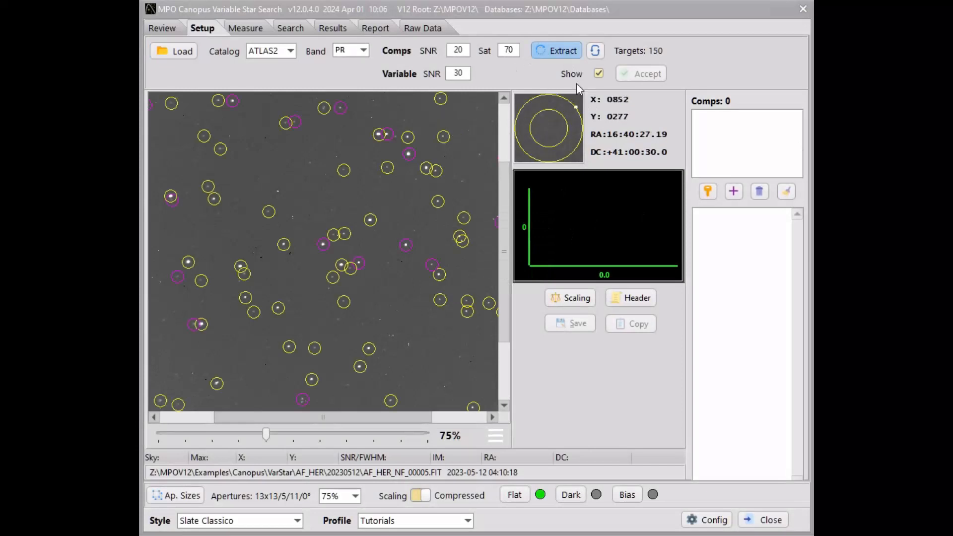
click(599, 74)
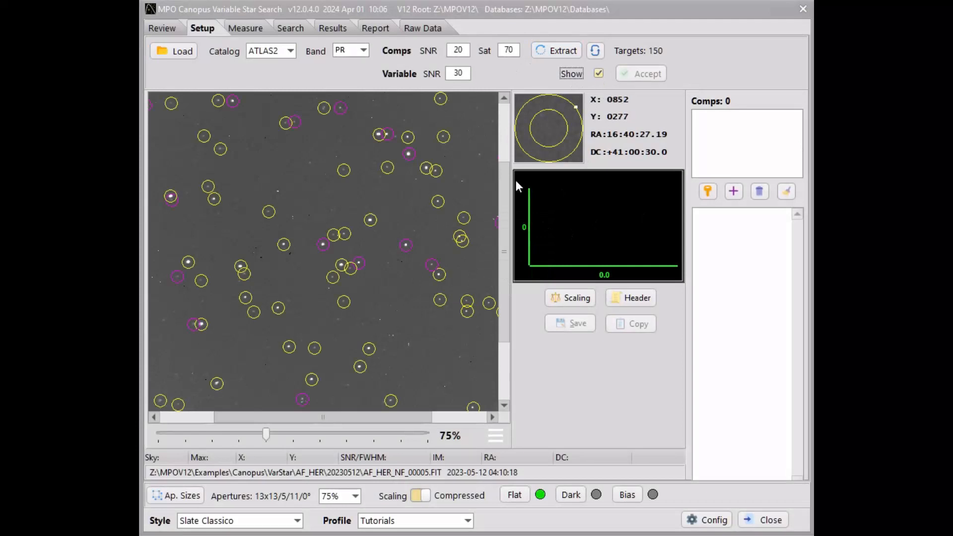
drag(507, 202, 496, 145)
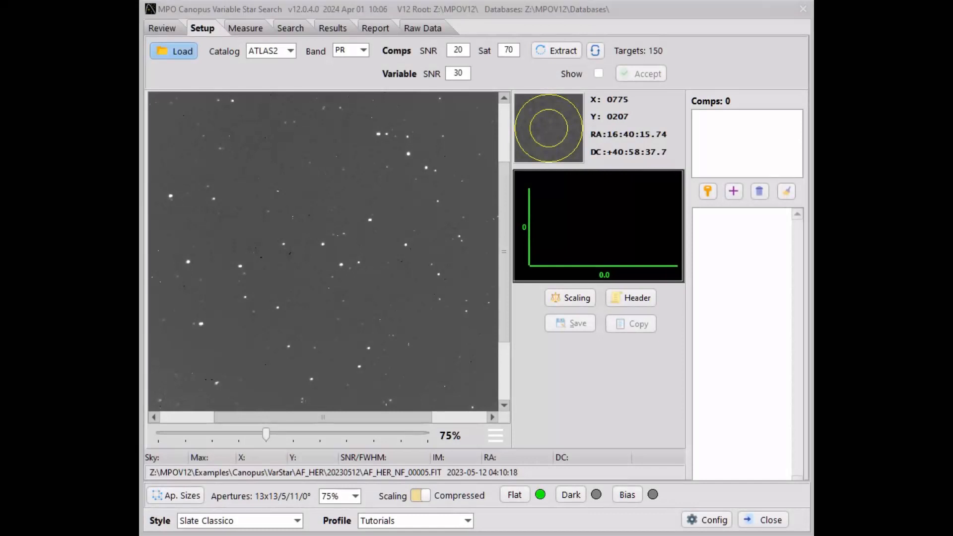
Add three bright comparison stars, one in the image's upper right and two in its lower left, and accept the set.
click(407, 154)
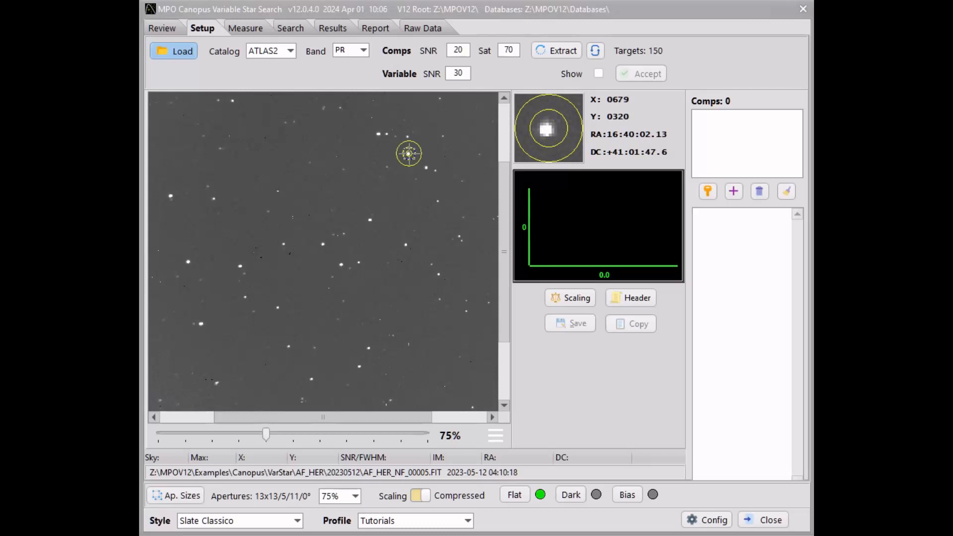
click(734, 194)
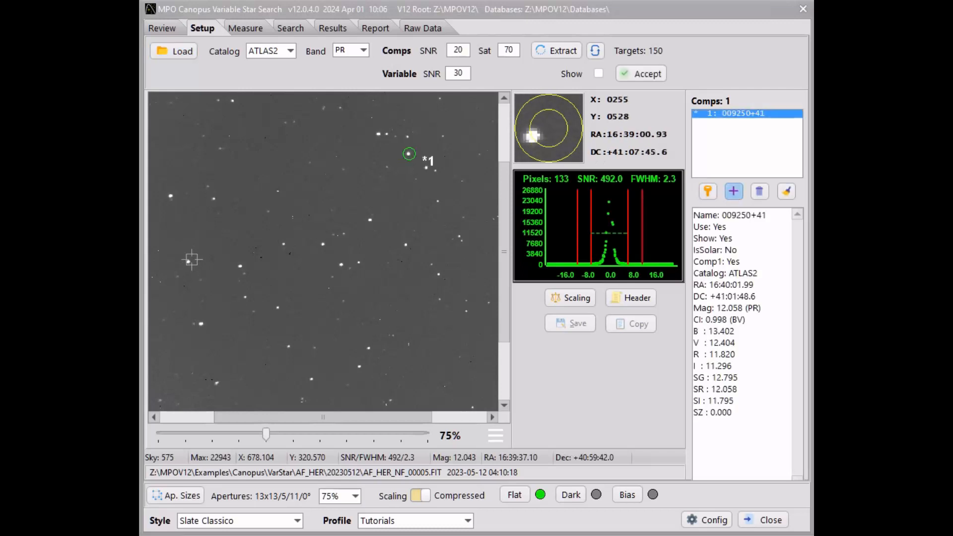
click(188, 261)
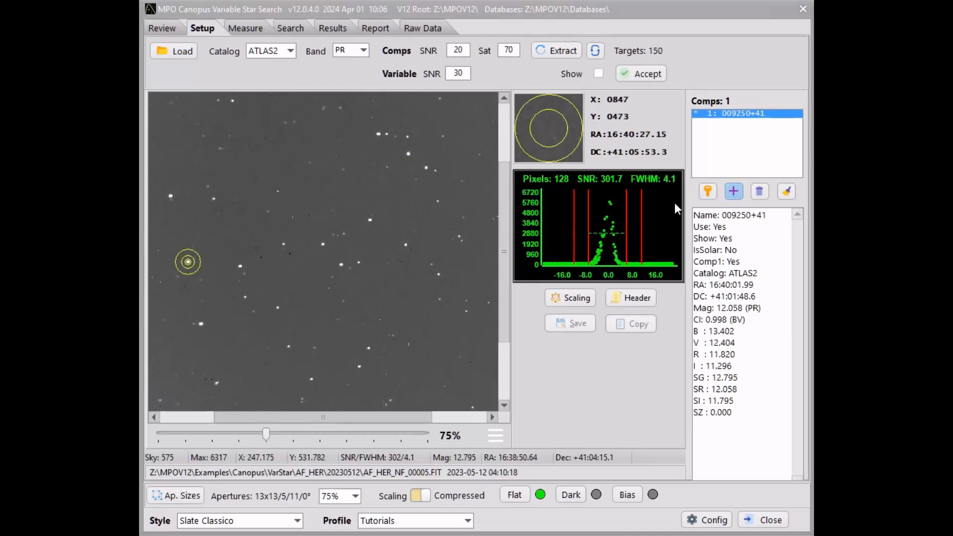
click(734, 193)
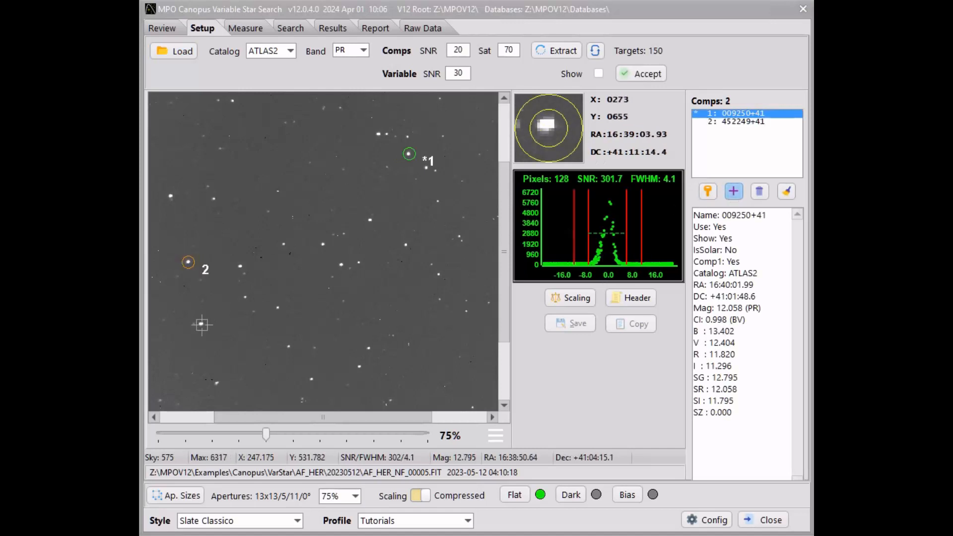
click(201, 325)
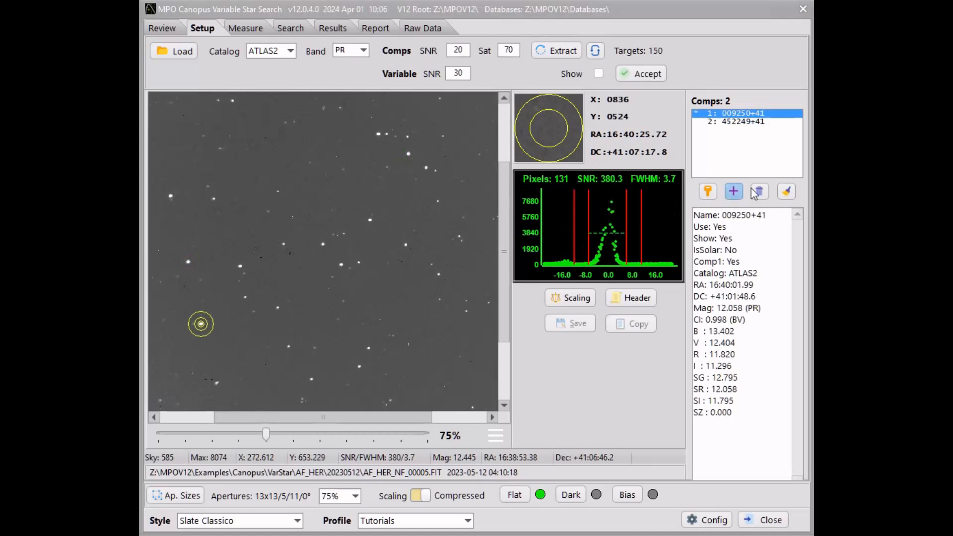
click(734, 193)
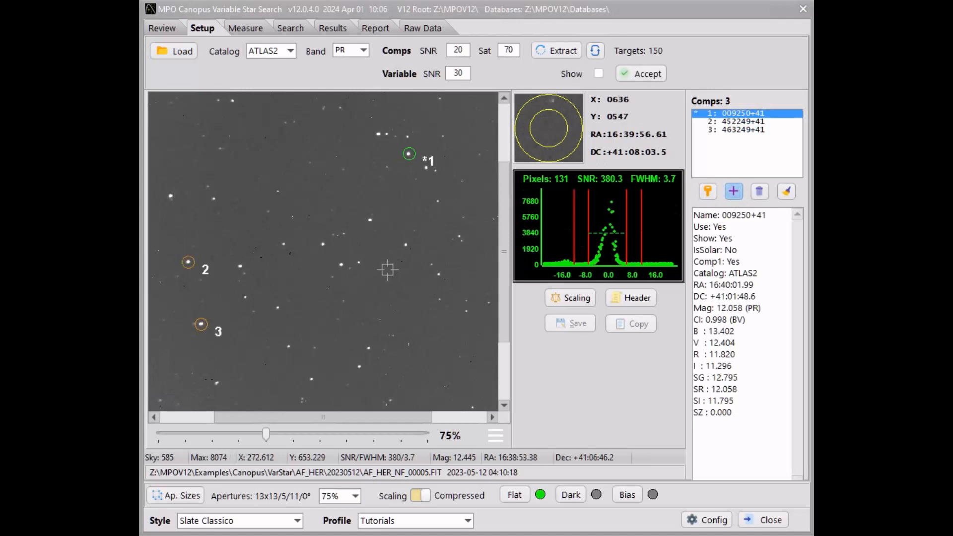
click(370, 221)
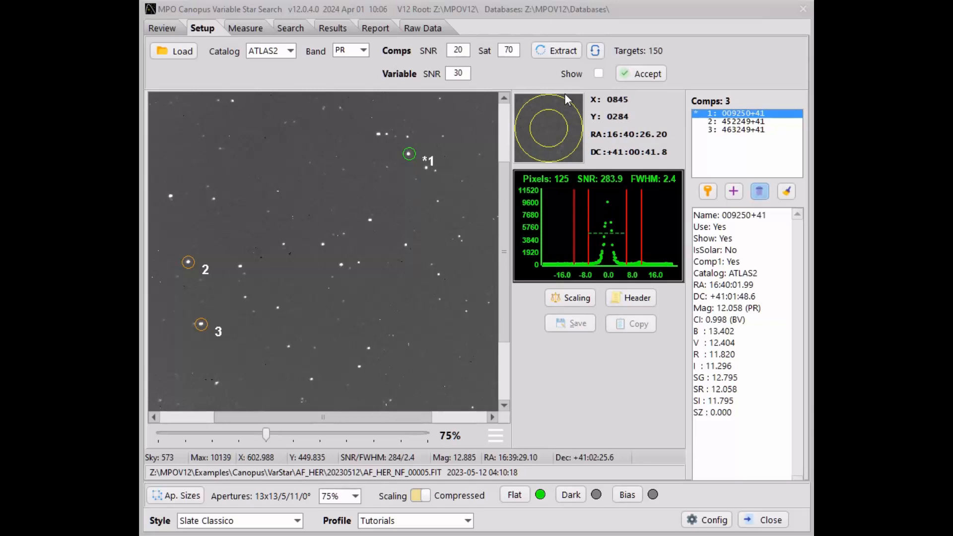
click(648, 73)
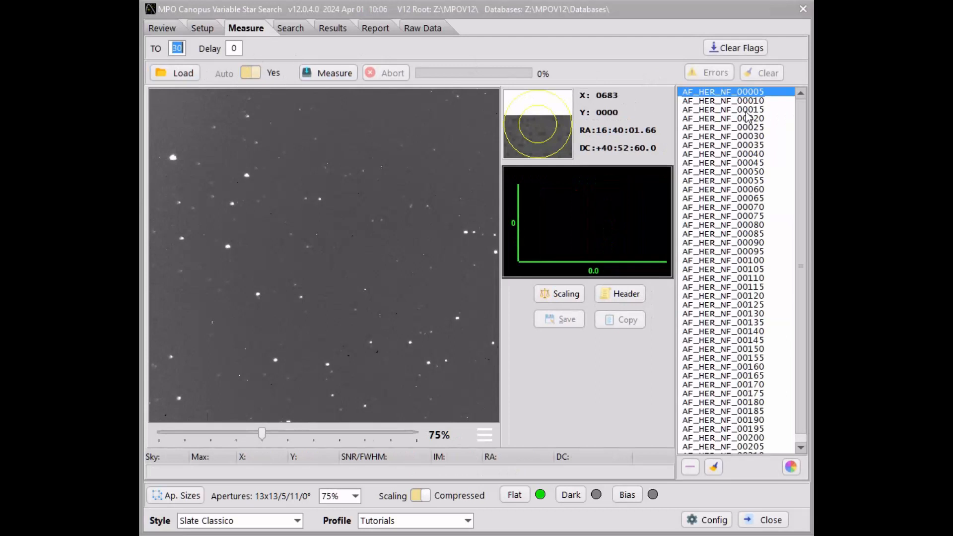
Measure all loaded images starting from AF_HER_NF_00005, and go to the variable star search settings.
click(744, 94)
click(328, 73)
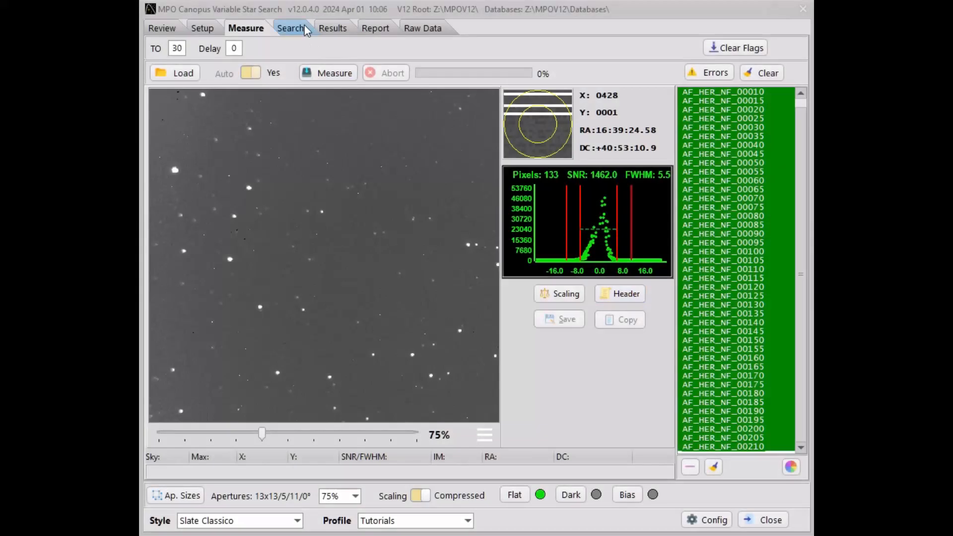
click(304, 26)
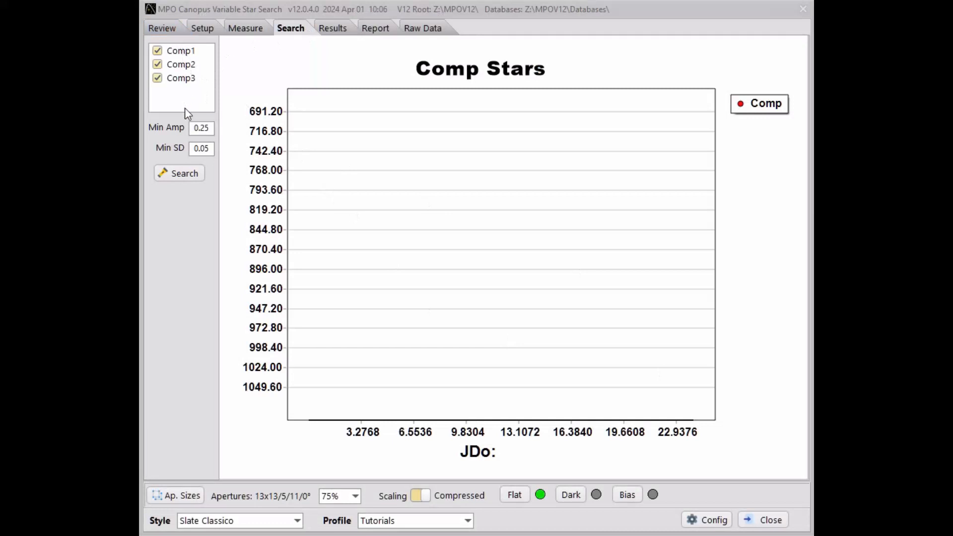
drag(200, 128, 210, 128)
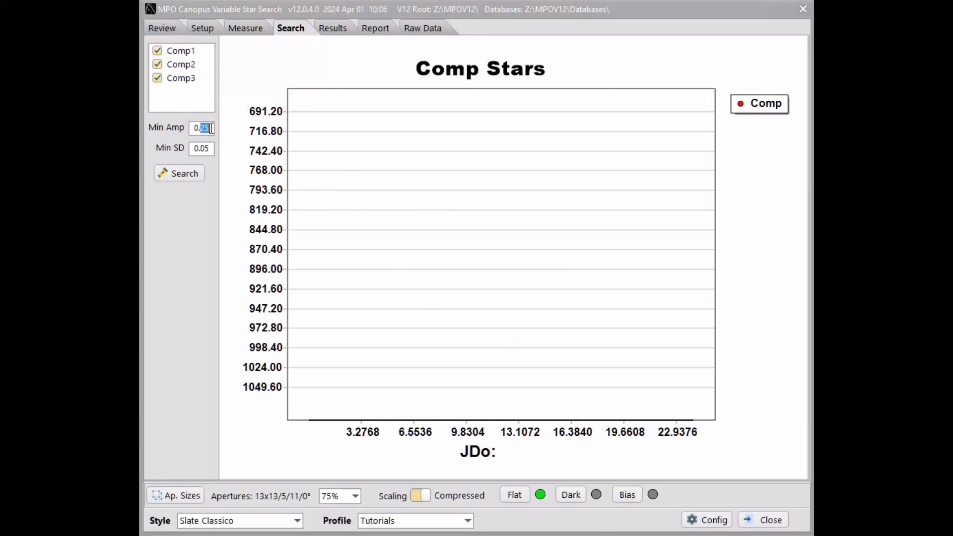
click(161, 79)
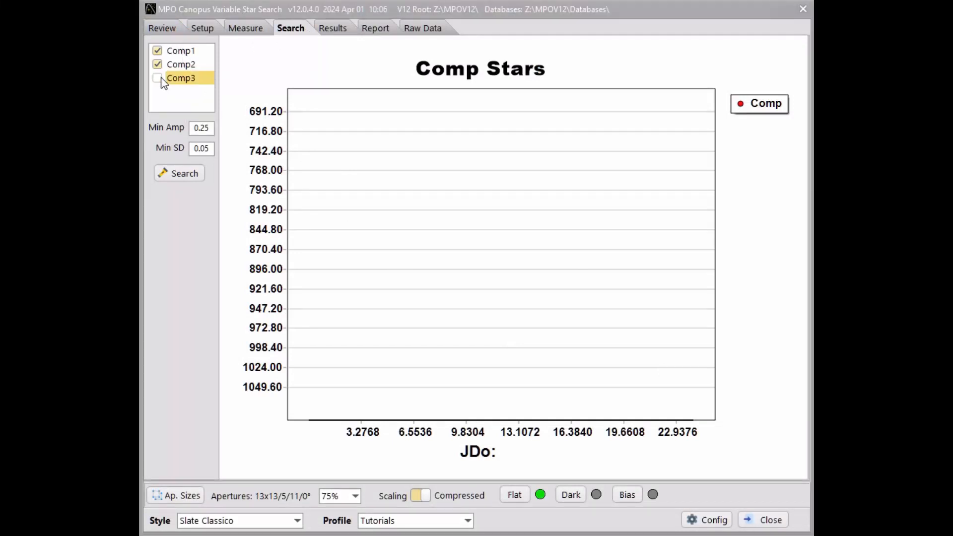
click(161, 79)
click(159, 64)
click(158, 65)
Search for variables with all three comparison stars, a minimum amplitude of 0.15 and a minimum SD of 0.02, and dismiss the summary.
drag(200, 128, 210, 128)
text(15)
key(Tab)
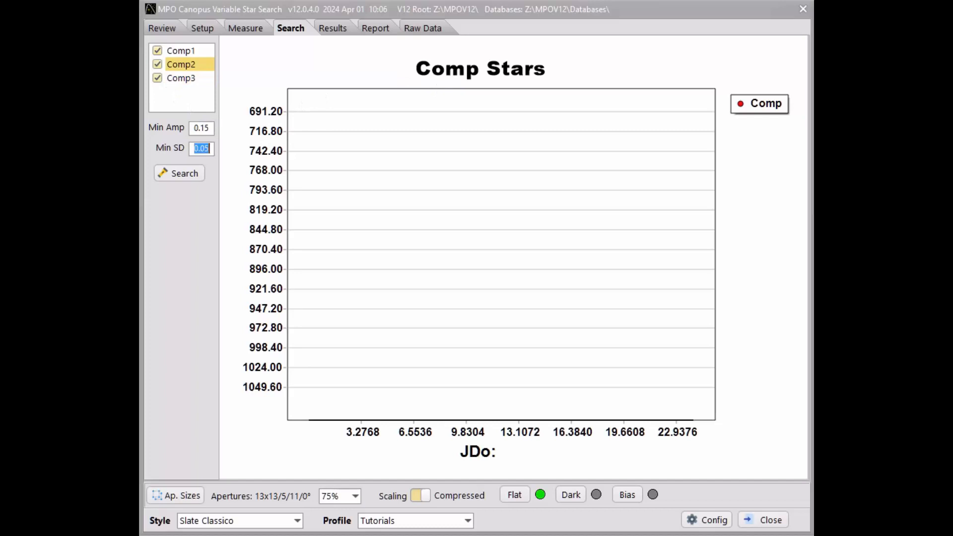
text(0.02)
key(Tab)
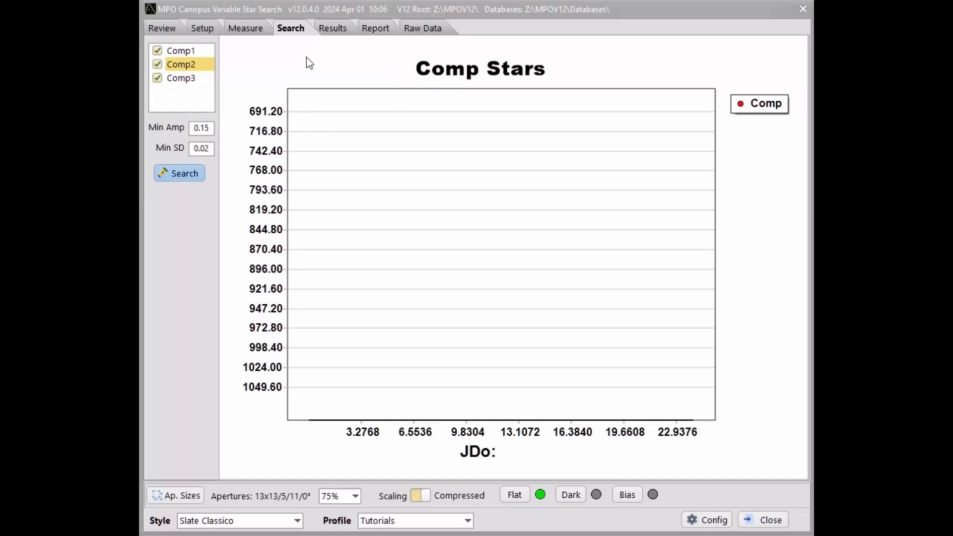
click(196, 174)
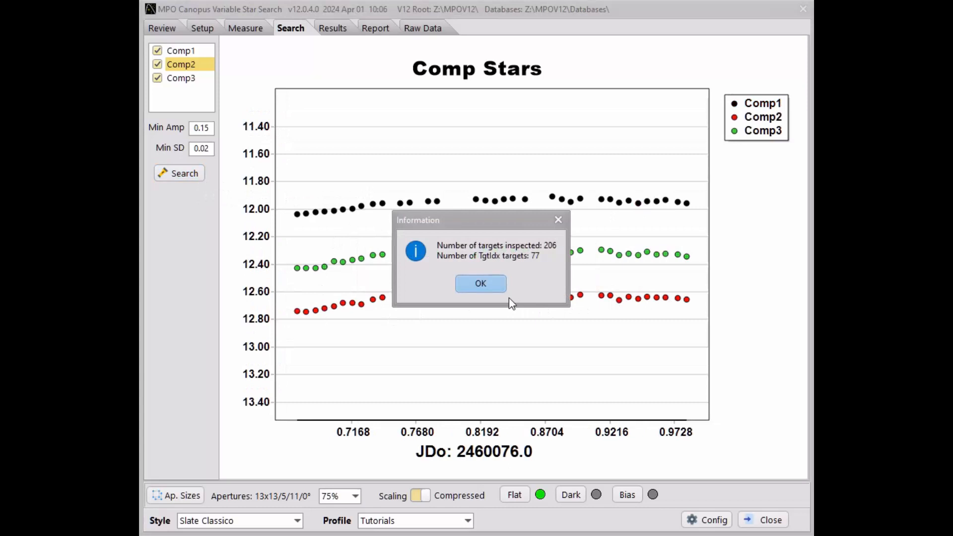
drag(494, 222, 724, 373)
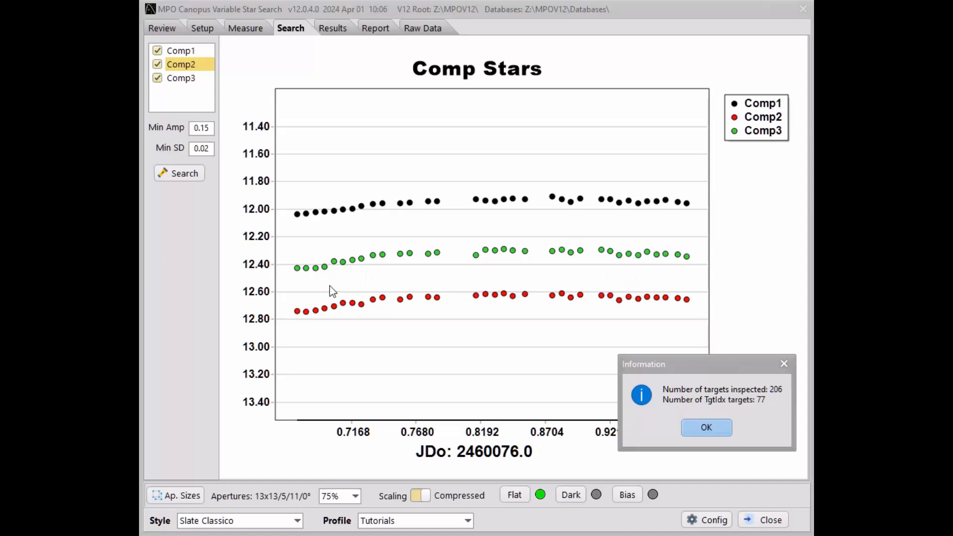
click(706, 428)
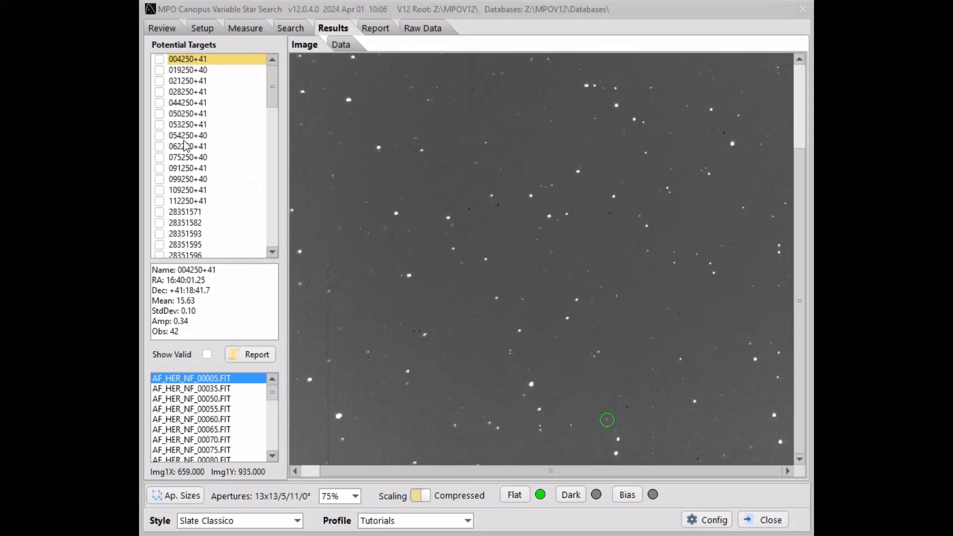
Check where the valid targets lie on the image, and inspect potential targets 019250+40, 028250+41, 28351582 and 004250+41 individually.
click(207, 354)
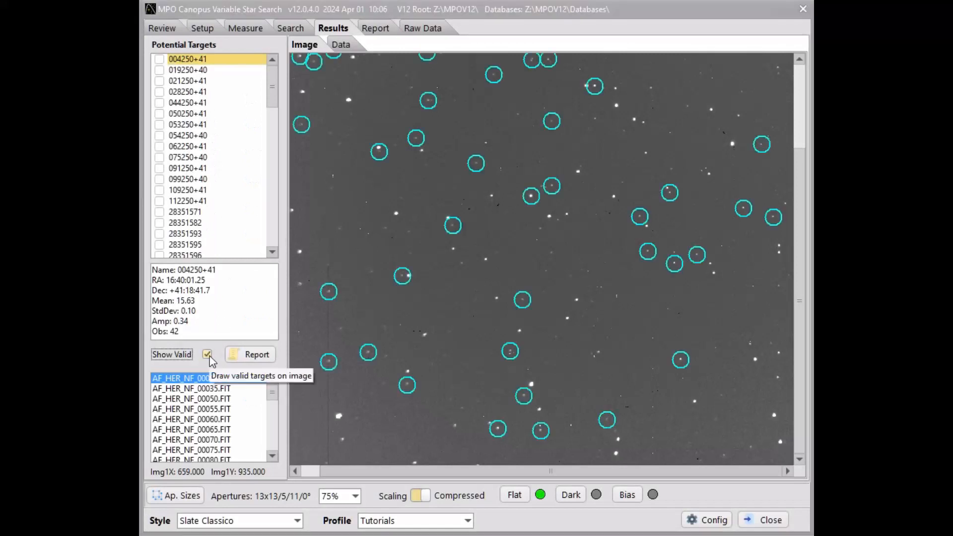
click(208, 356)
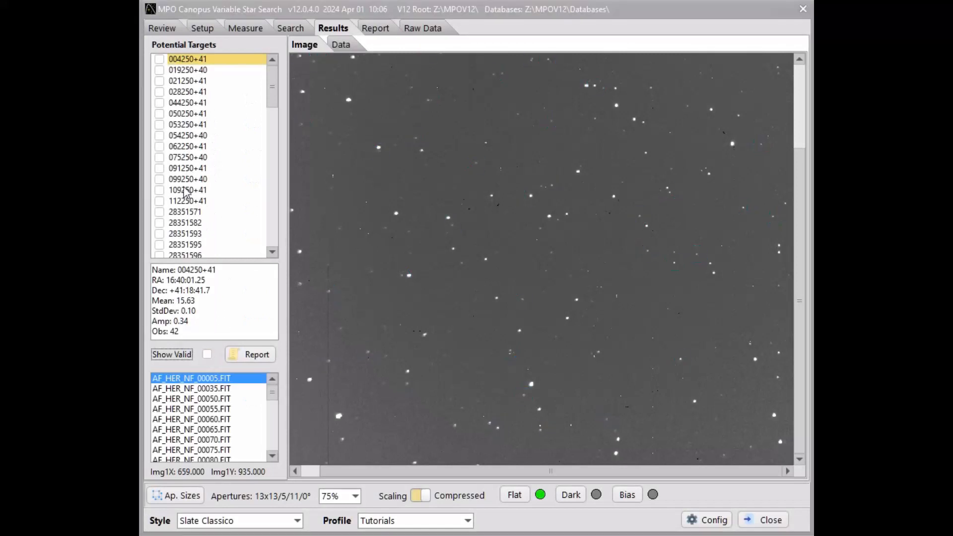
click(195, 71)
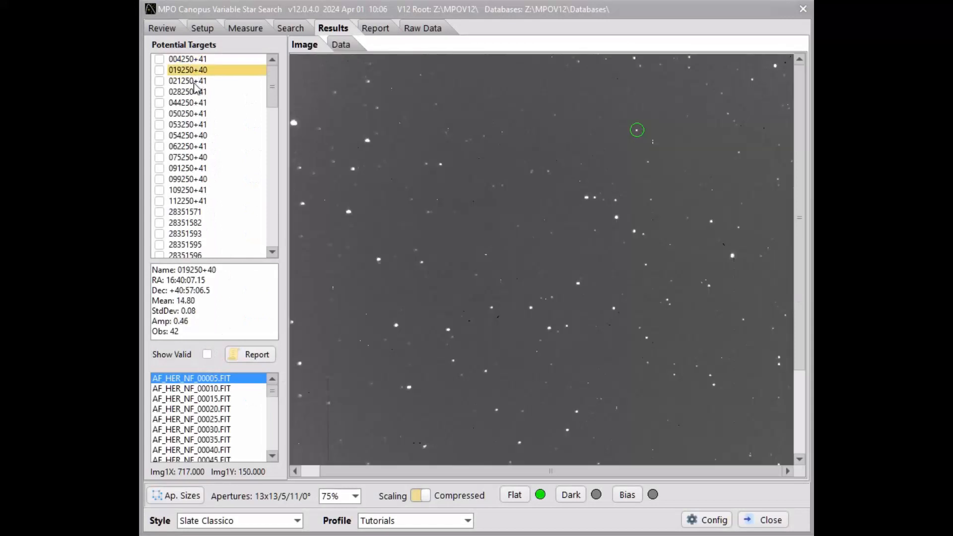
click(197, 92)
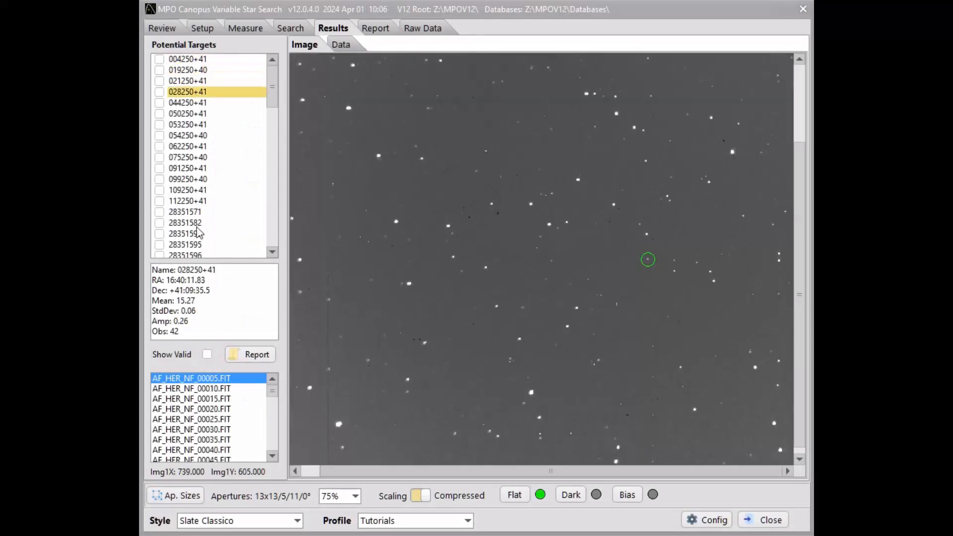
click(195, 224)
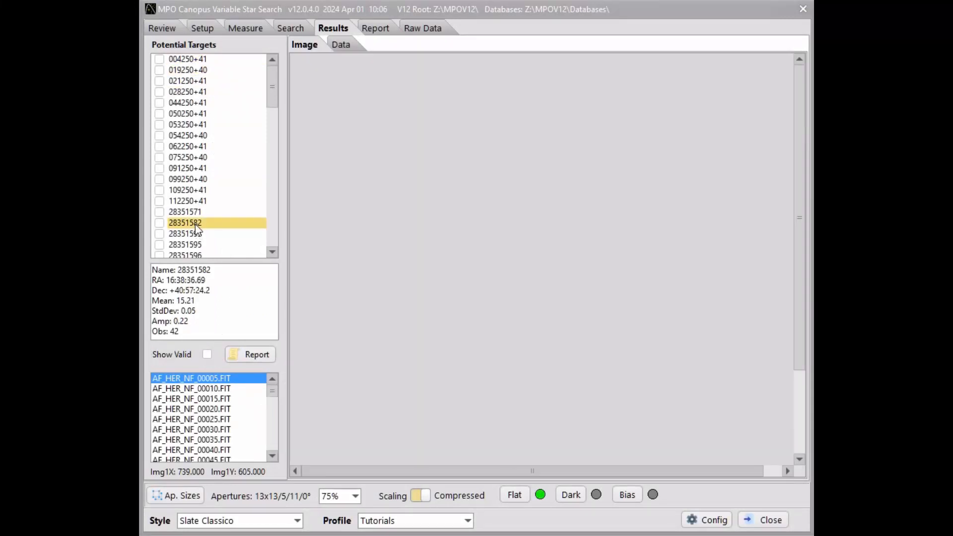
click(193, 59)
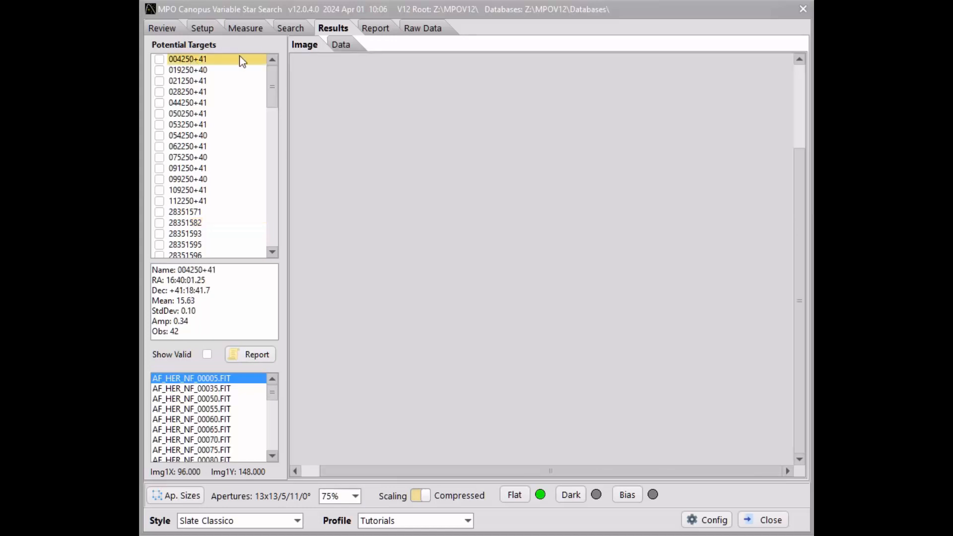
Examine the light curves of the potential targets one by one, from 004250+41 through 075250+40.
click(340, 44)
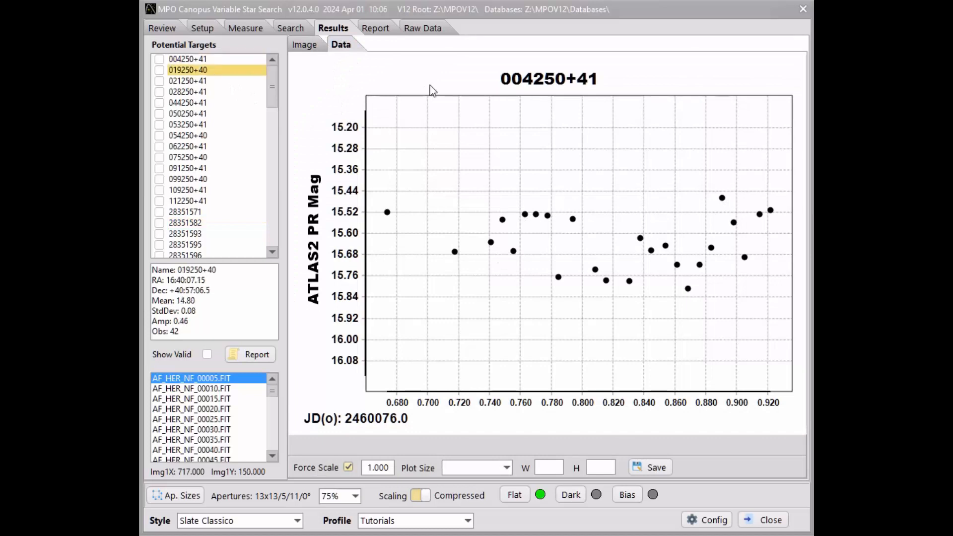
key(Down)
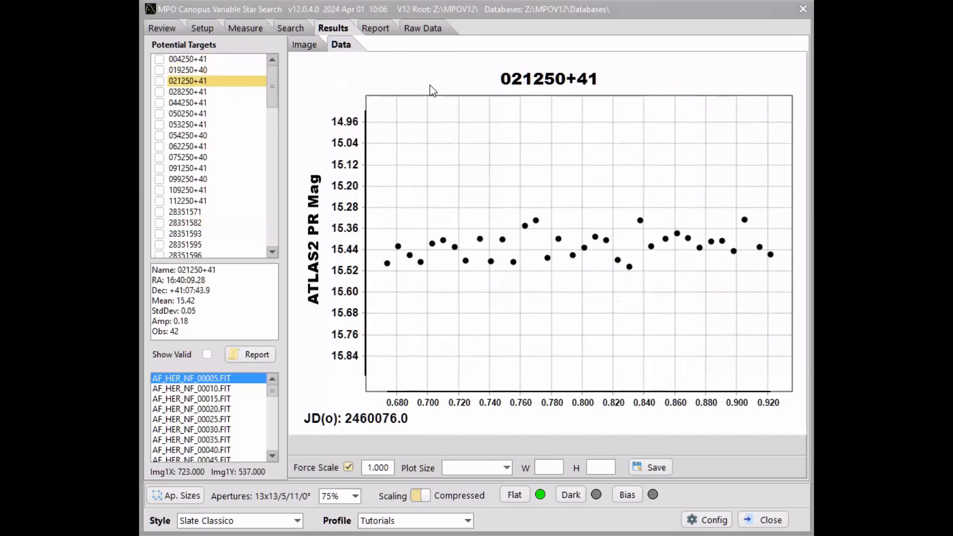
key(Down)
key(Down)
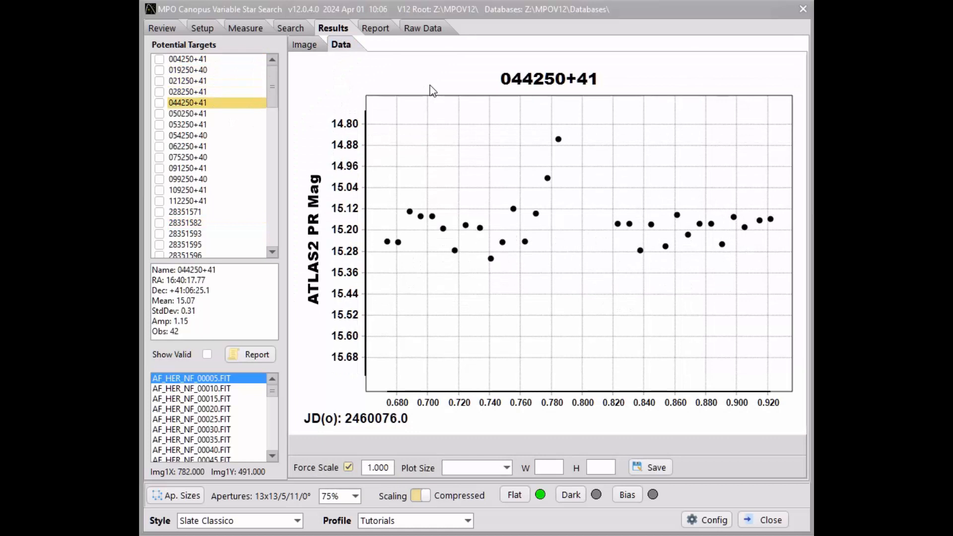
key(Down)
key(Down)
key(Down)
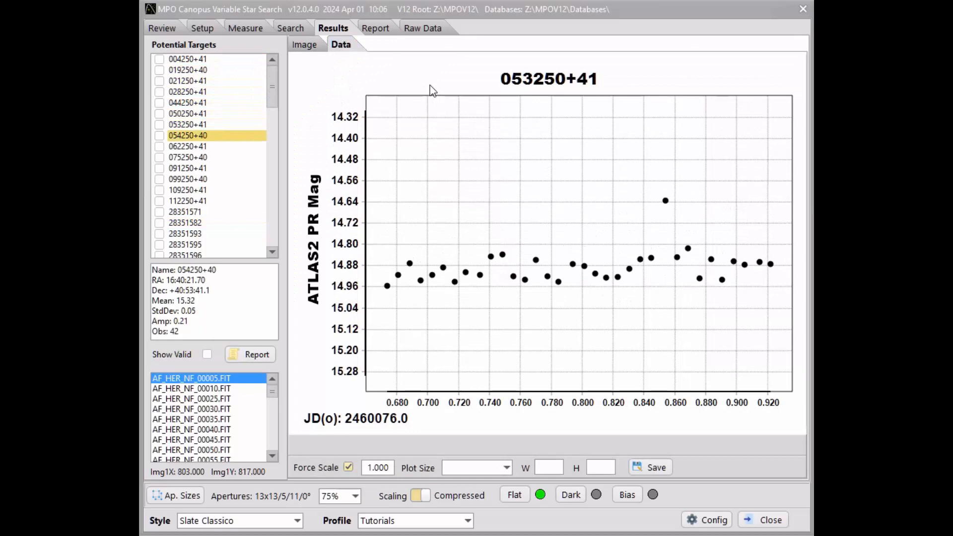
key(Down)
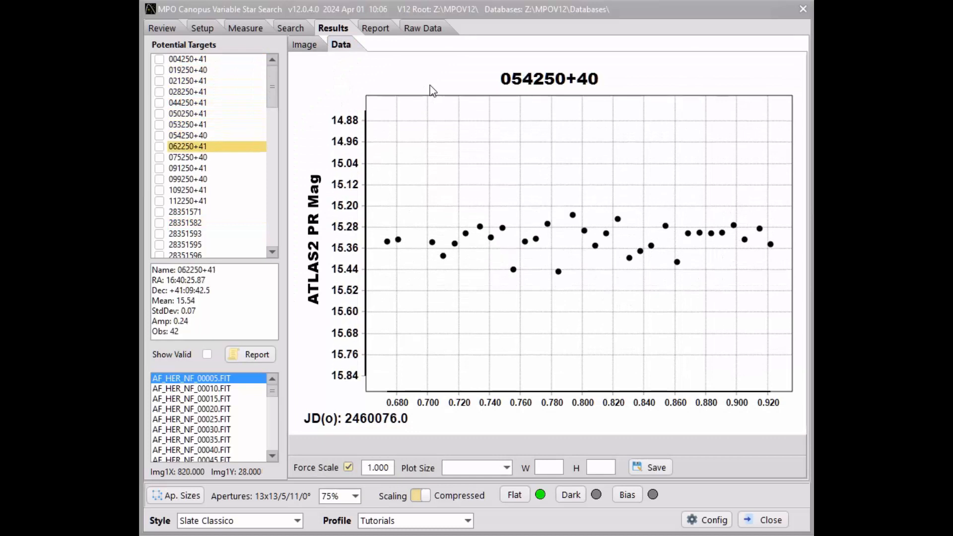
key(Down)
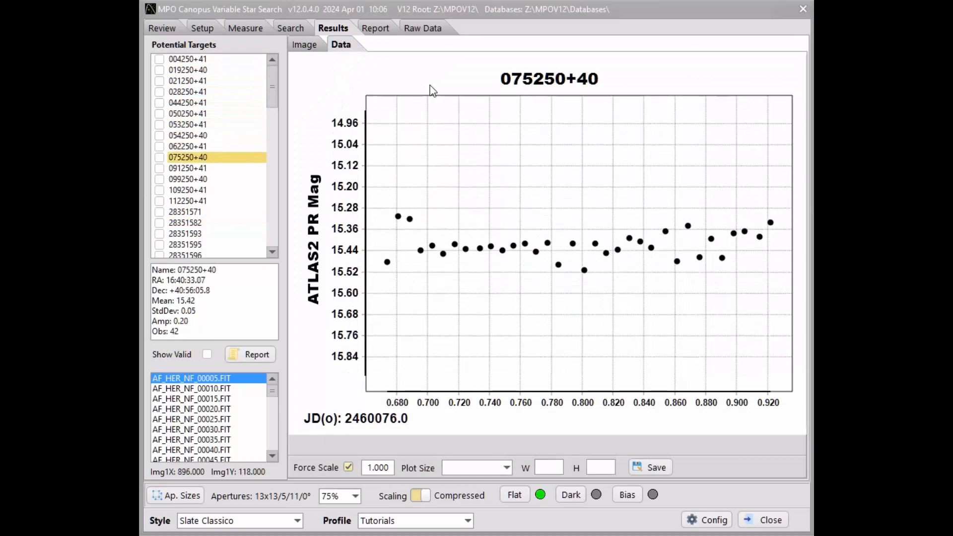
Go to potential target 28351593 and remove its observations at about JD fraction 0.725 and 0.741 from the solution set.
key(Down)
key(Down)
key(Down)
key(Down)
key(Down)
key(Down)
key(Down)
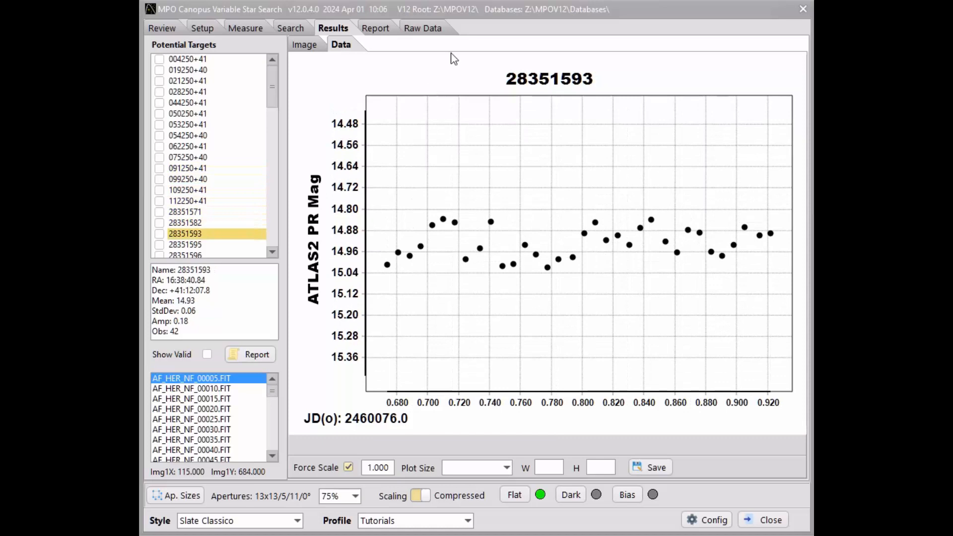
click(466, 260)
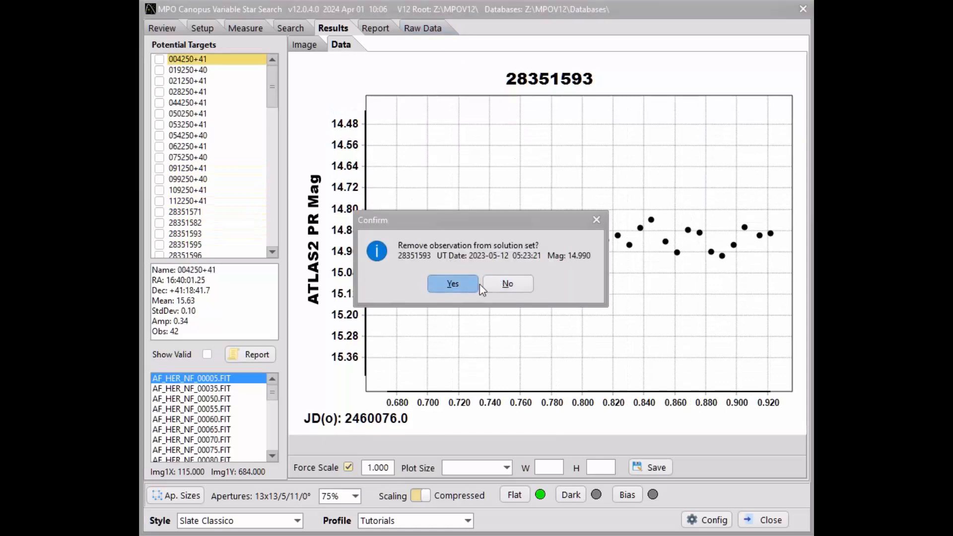
click(453, 284)
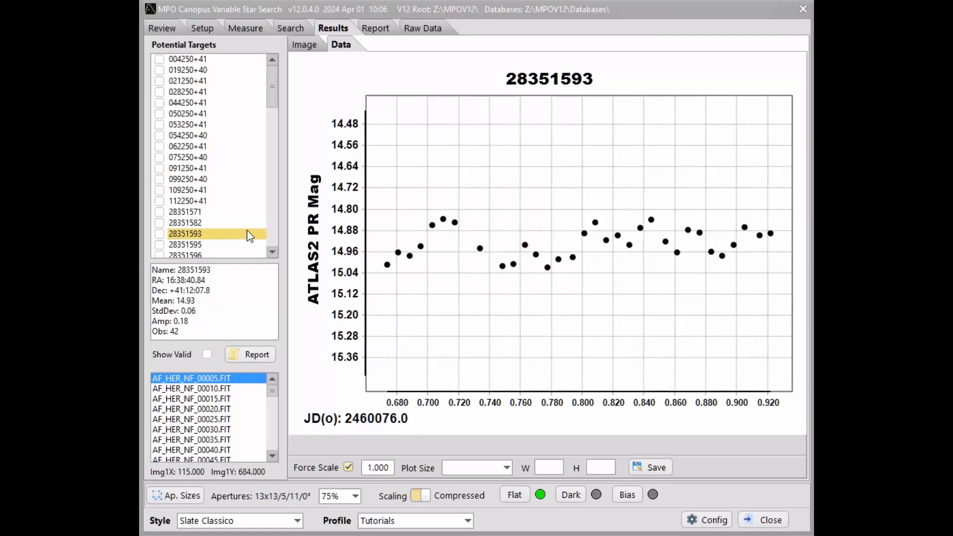
Examine the light curves of the following potential targets, from 28351595 through 376249+41, for a systematic brightness variation.
key(Down)
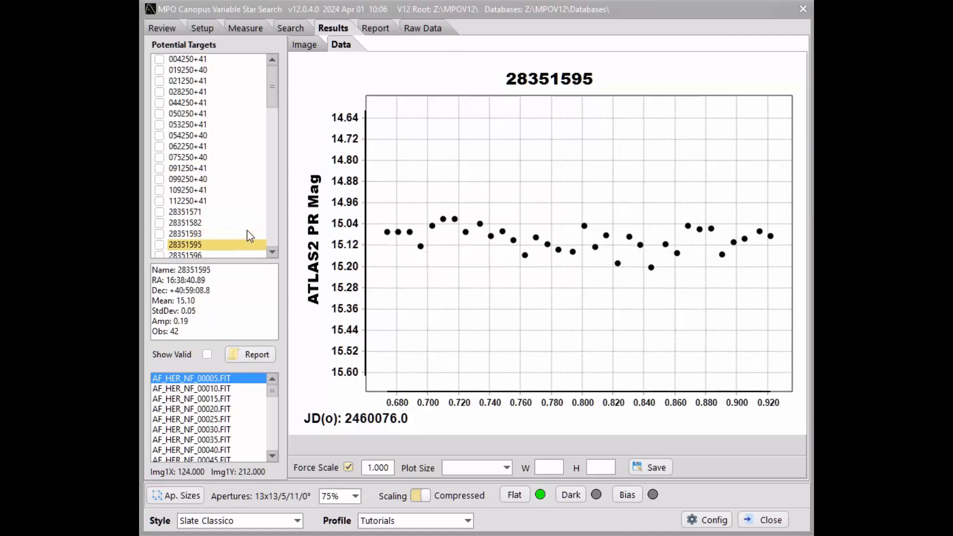
key(Down)
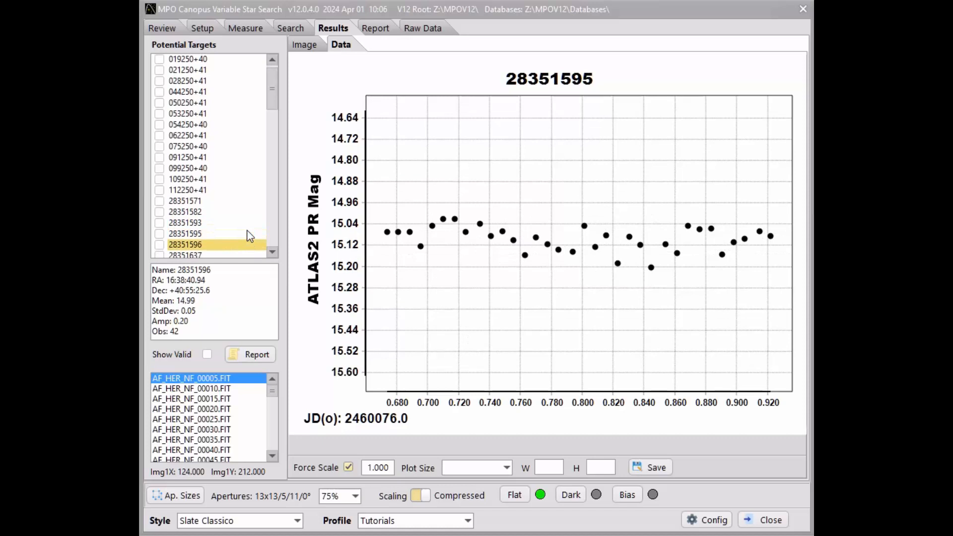
key(Down)
key(Down)
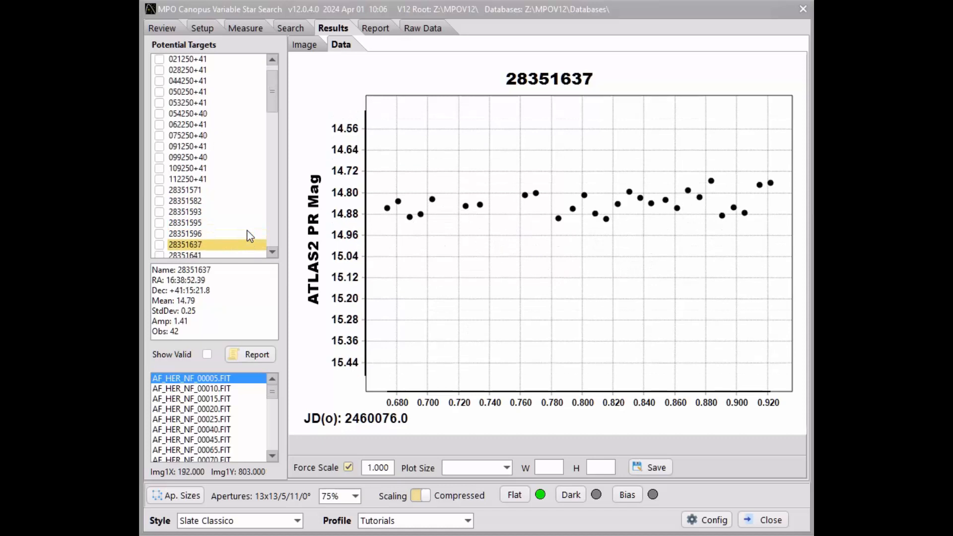
key(Down)
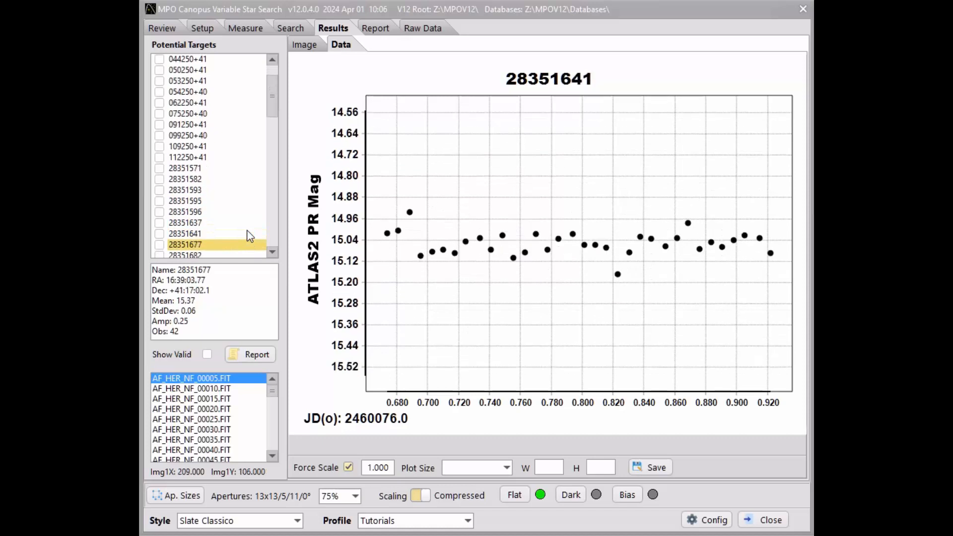
key(Down)
key(Down)
key(Down)
key(Down)
key(Down)
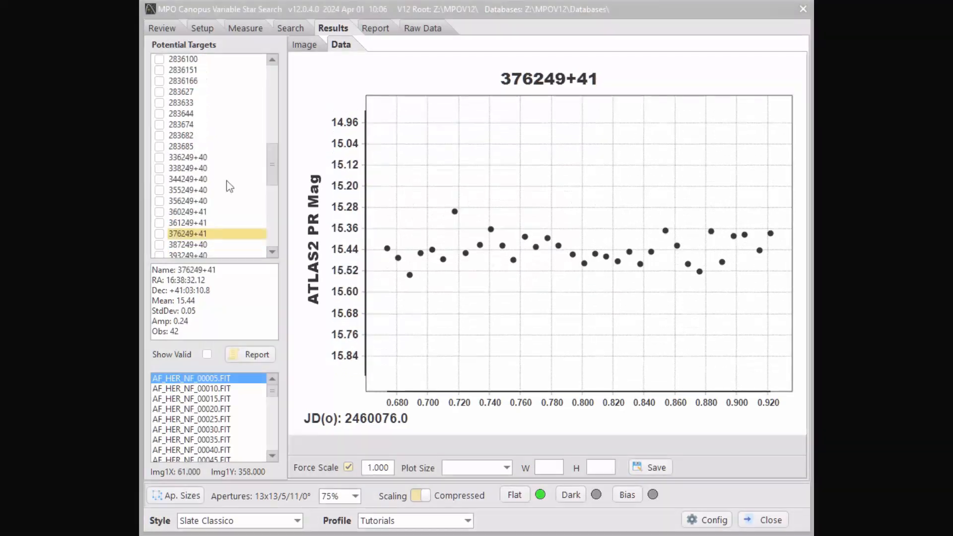
Show the light curve of potential target 387249+40 and mark that target as selected.
key(Down)
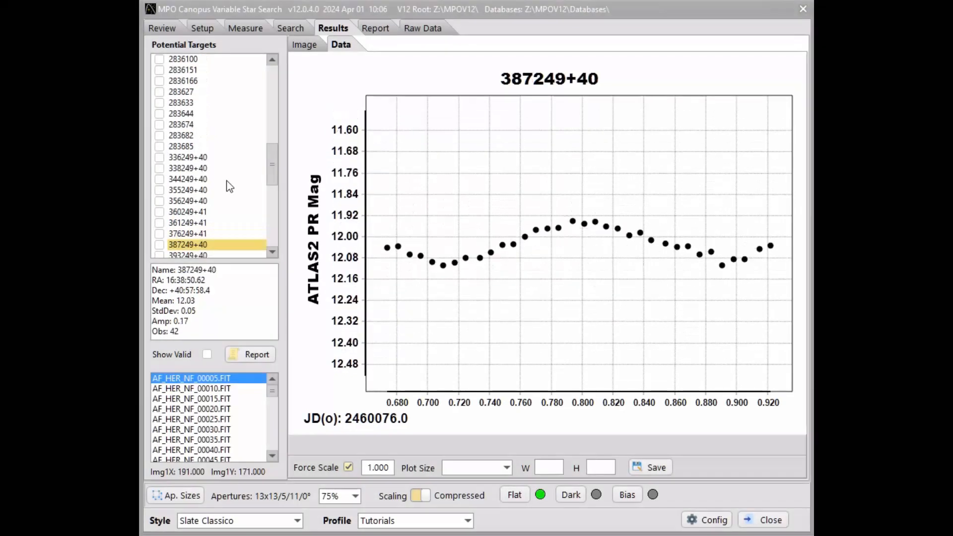
click(159, 244)
Examine the light curves of the next potential targets, 393249+40, 398249+41 and 400249+41.
drag(273, 184, 278, 202)
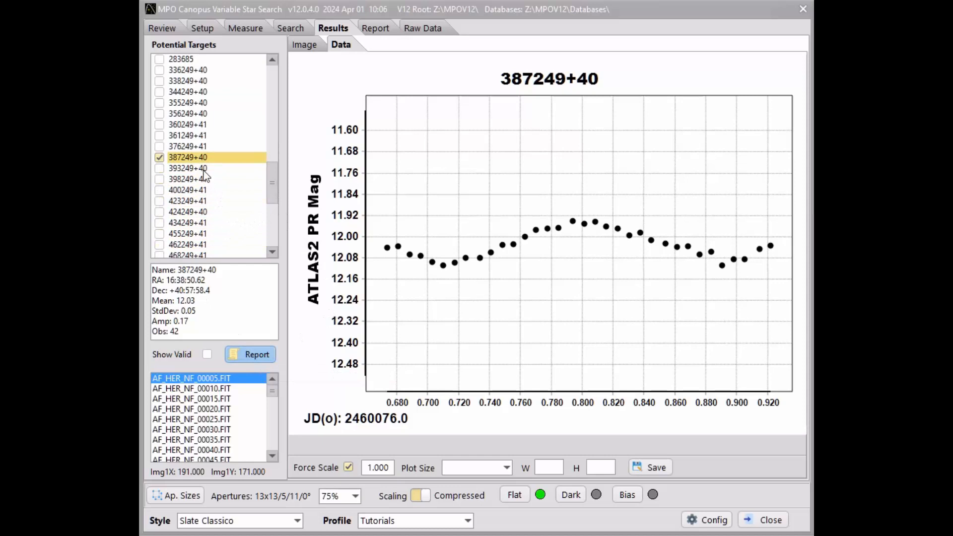
click(230, 167)
key(Down)
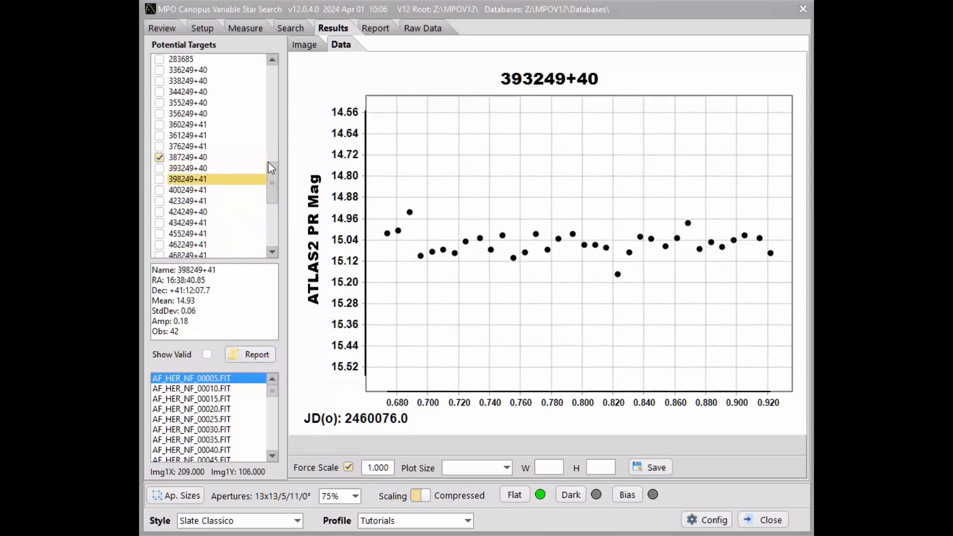
key(Down)
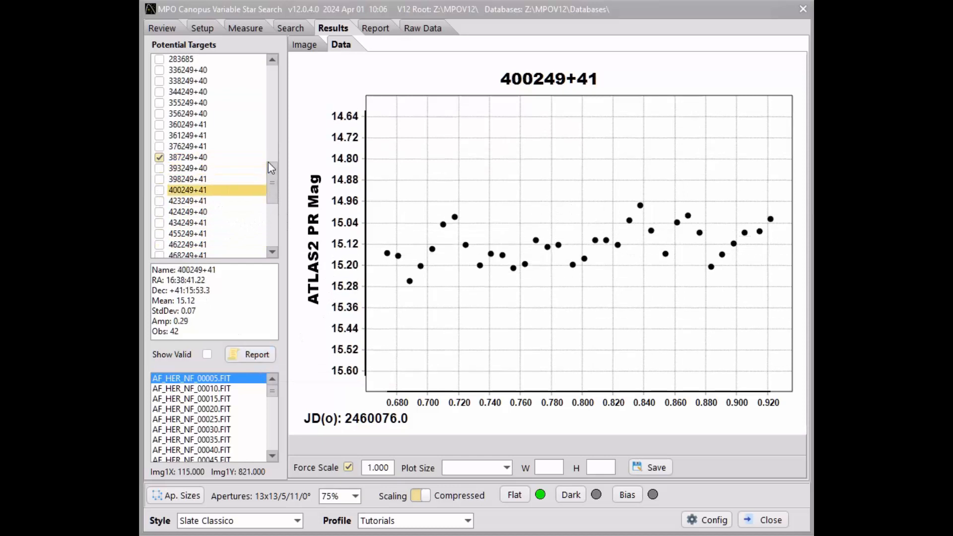